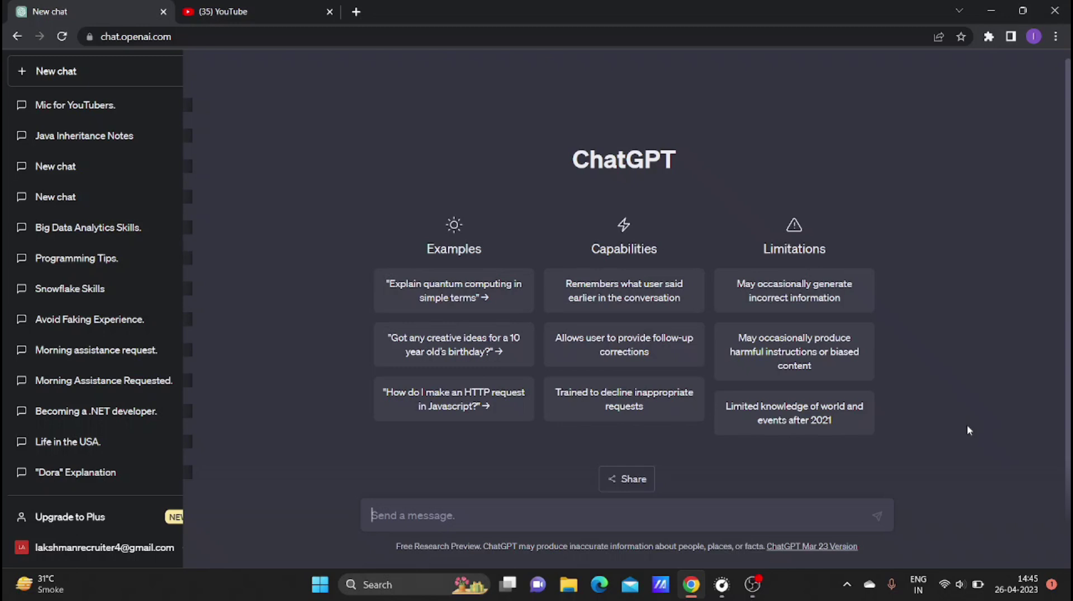
Send the prompt "Topic : can you create mind map for agile tutorial" in the new chat
{"action": "type", "text": "Topic : agile"}
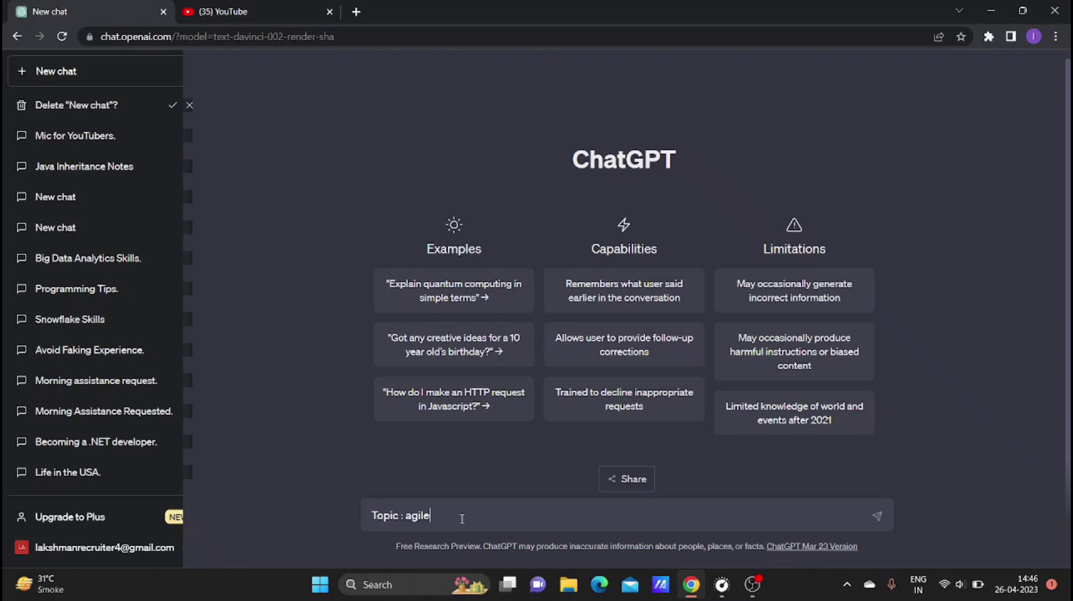
{"action": "type", "text": " tutor"}
{"action": "key", "text": "BackSpace"}
{"action": "key", "text": "BackSpace"}
{"action": "key", "text": "BackSpace"}
{"action": "key", "text": "BackSpace"}
{"action": "key", "text": "BackSpace"}
{"action": "key", "text": "BackSpace"}
{"action": "key", "text": "BackSpace"}
{"action": "key", "text": "BackSpace"}
{"action": "key", "text": "BackSpace"}
{"action": "key", "text": "BackSpace"}
{"action": "type", "text": "can you create mind map for agile tutorial"}
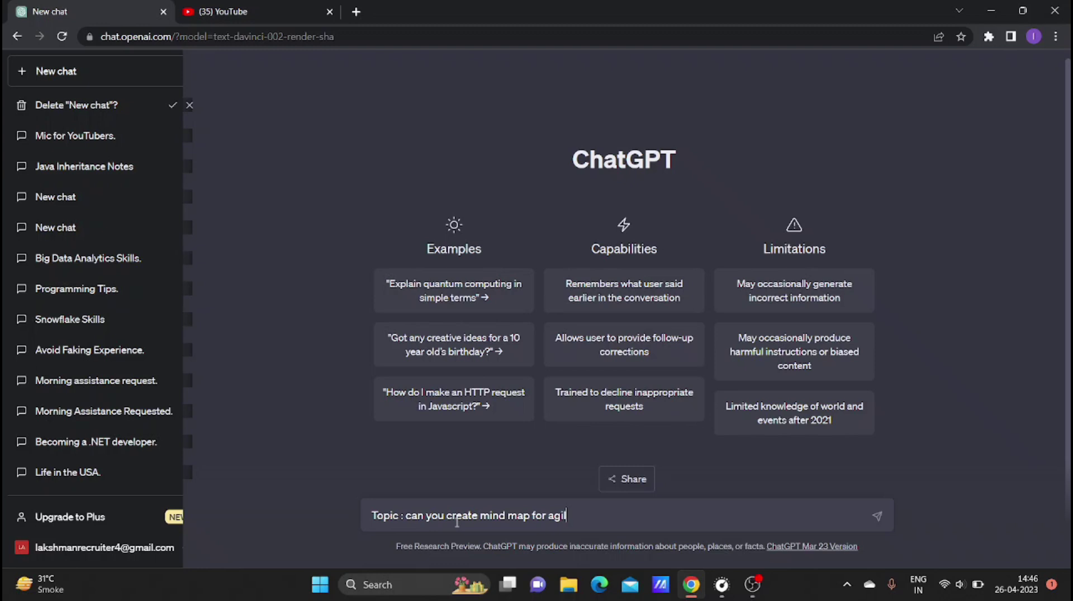
{"action": "key", "text": "Return"}
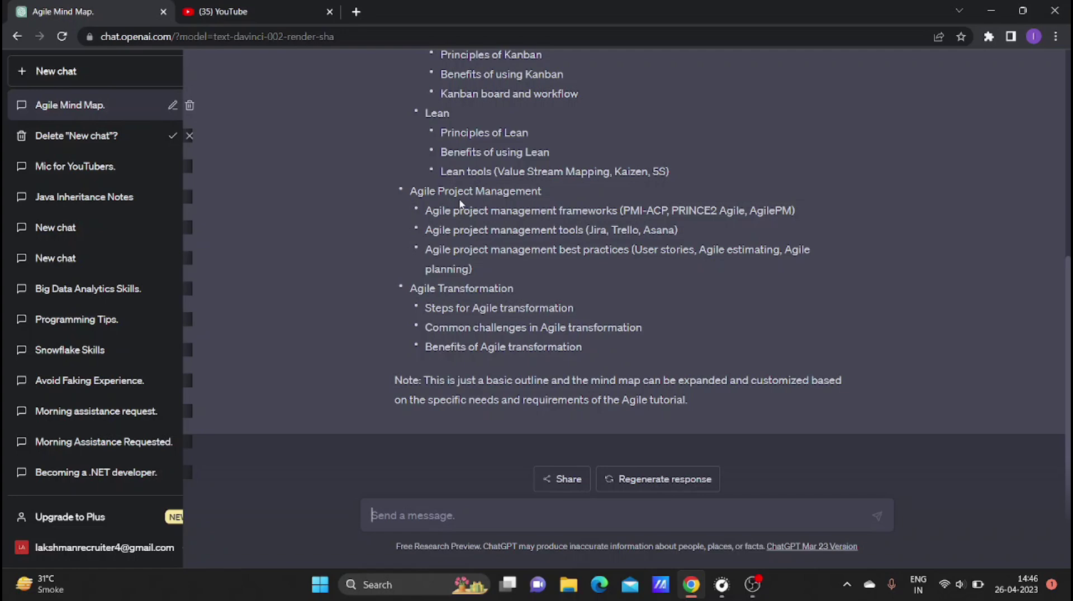
Ask the chat to "create time table for above topic" as a follow-up to the Agile mind map outline
{"action": "scroll", "coordinate": [459, 203], "scroll_direction": "up", "scroll_amount": 6}
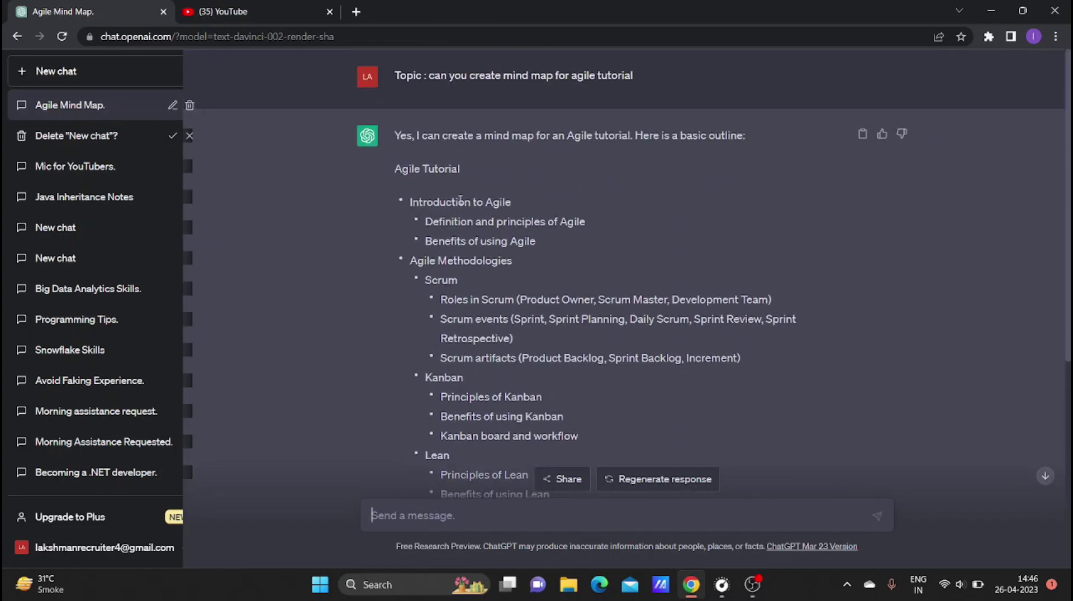
{"action": "scroll", "coordinate": [460, 200], "scroll_direction": "down", "scroll_amount": 6}
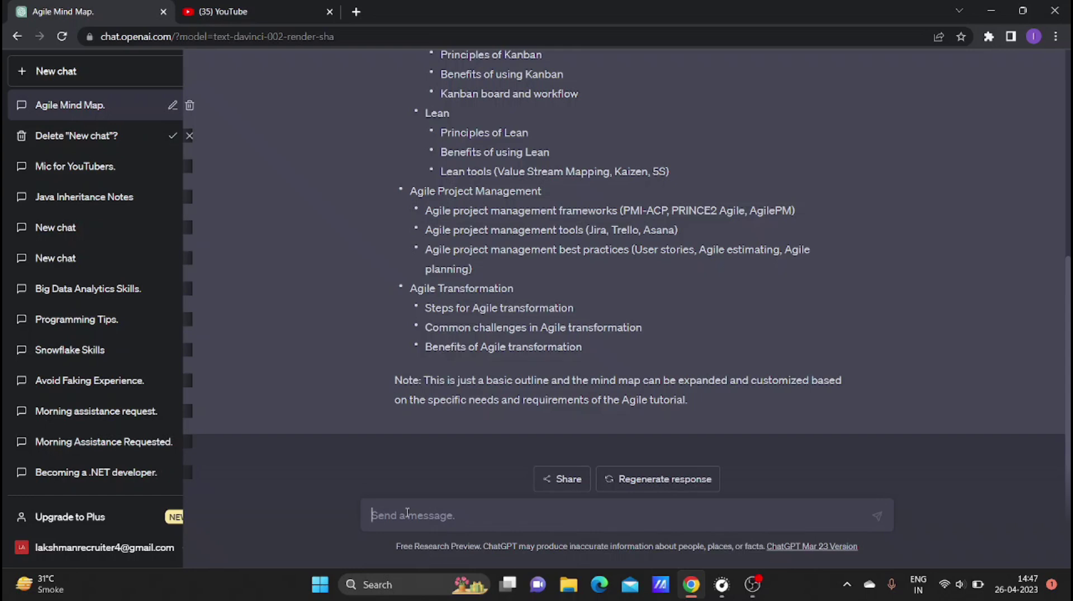
{"action": "type", "text": "care"}
{"action": "key", "text": "BackSpace"}
{"action": "key", "text": "BackSpace"}
{"action": "key", "text": "BackSpace"}
{"action": "type", "text": "reate time ta"}
{"action": "type", "text": "ble for "}
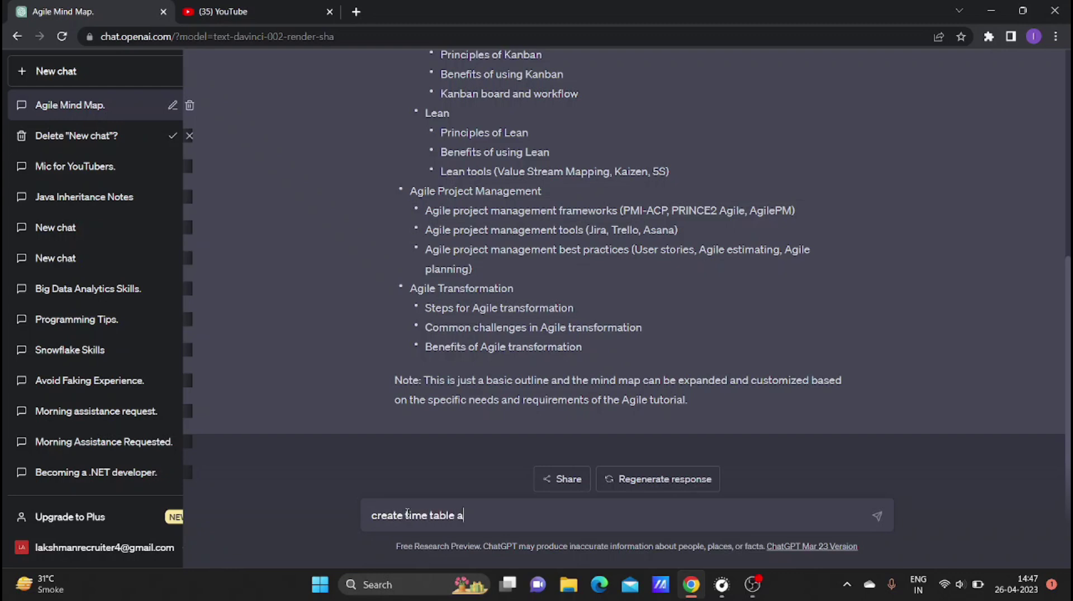
{"action": "type", "text": "above topic"}
{"action": "key", "text": "Return"}
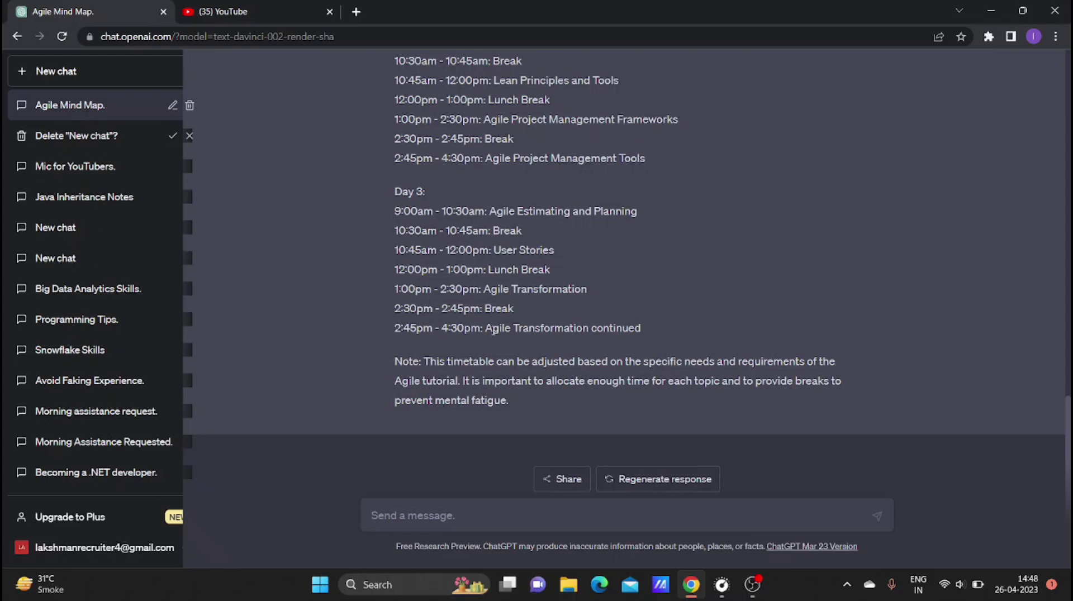
Switch to YouTube, search for "agile full course in telugu" and look through the resulting videos
{"action": "scroll", "coordinate": [493, 331], "scroll_direction": "up", "scroll_amount": 6}
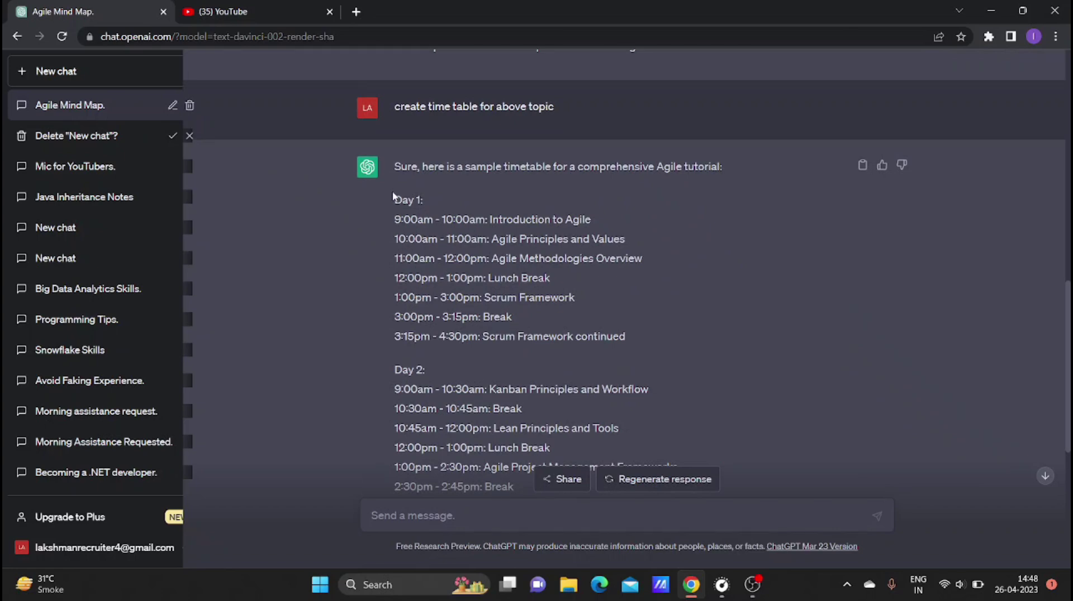
{"action": "scroll", "coordinate": [421, 203], "scroll_direction": "down", "scroll_amount": 4}
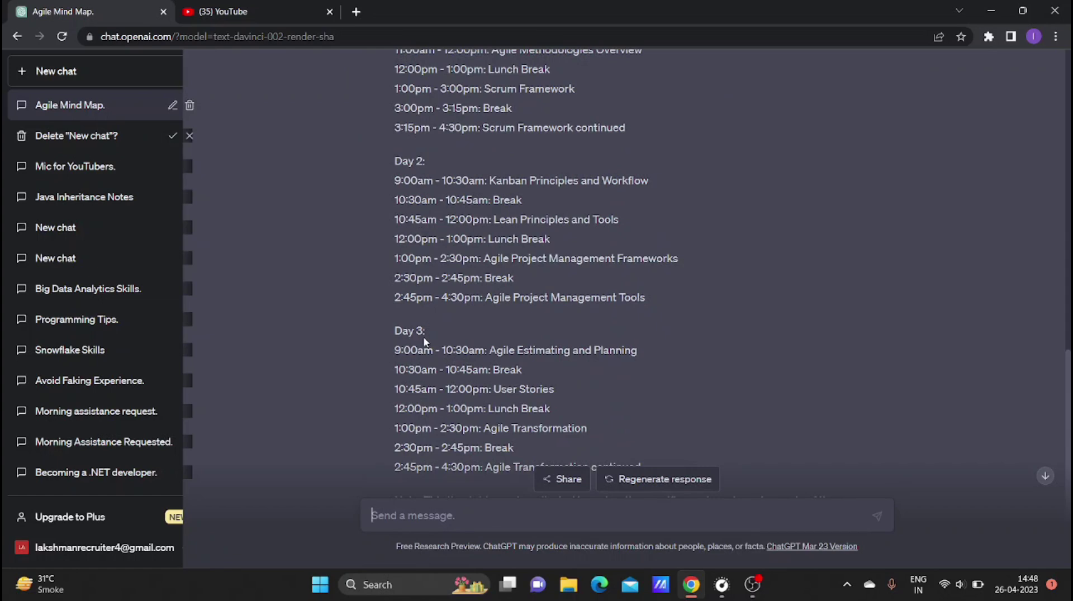
{"action": "scroll", "coordinate": [424, 341], "scroll_direction": "up", "scroll_amount": 5}
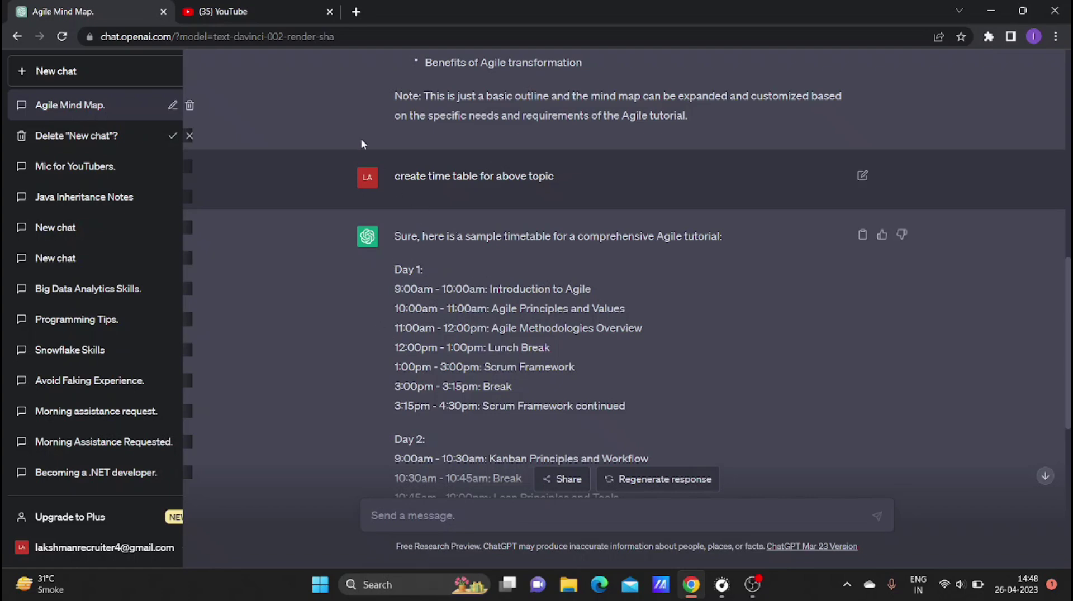
{"action": "left_click", "coordinate": [264, 7]}
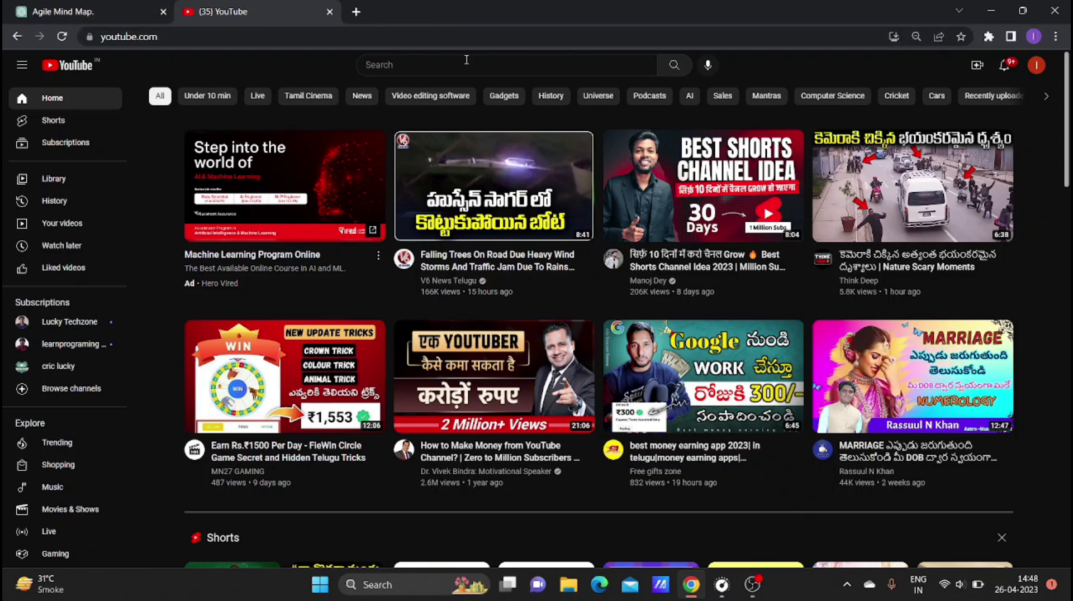
{"action": "left_click", "coordinate": [467, 60]}
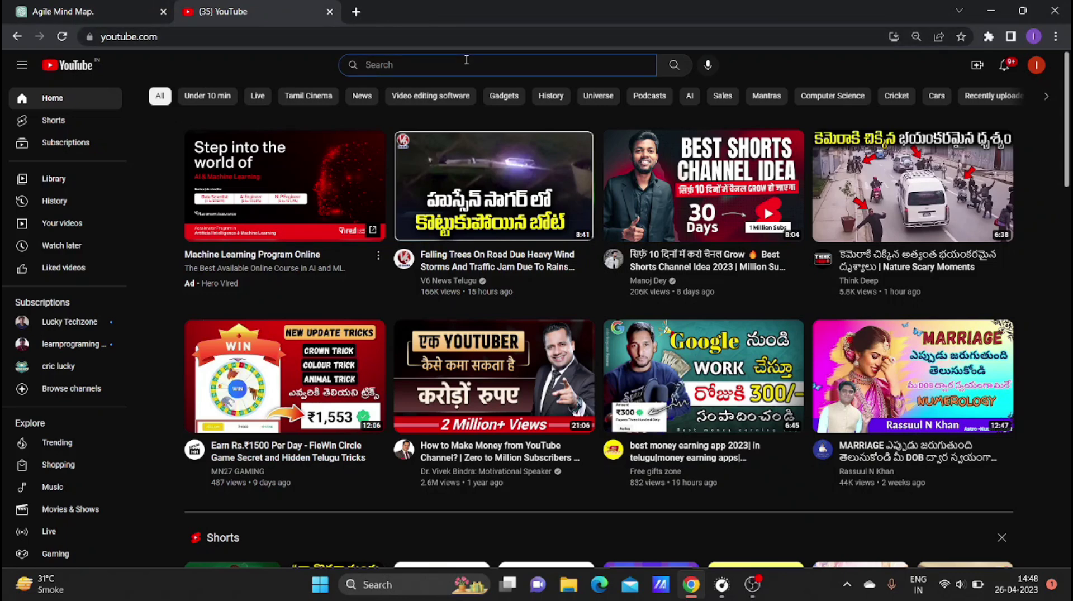
{"action": "type", "text": "agile fu"}
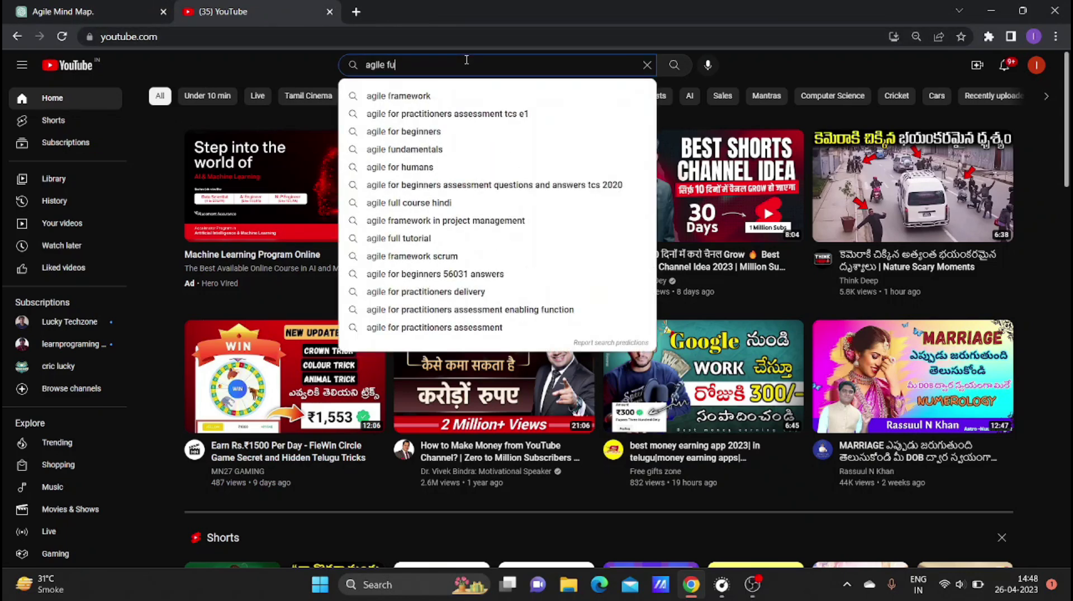
{"action": "type", "text": "ll tu"}
{"action": "type", "text": "tu"}
{"action": "key", "text": "Down"}
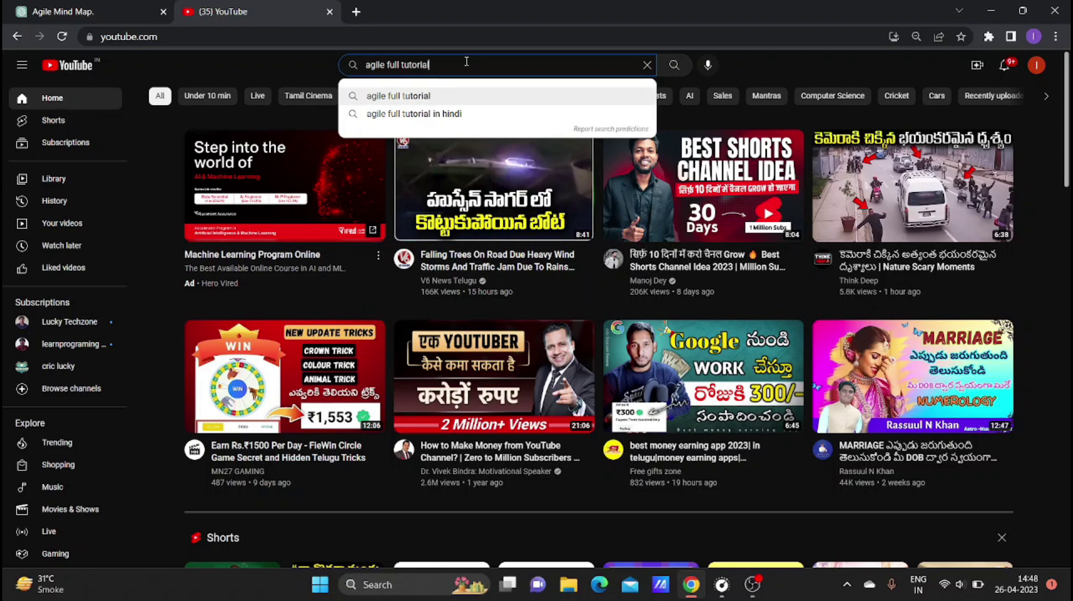
{"action": "type", "text": "in te"}
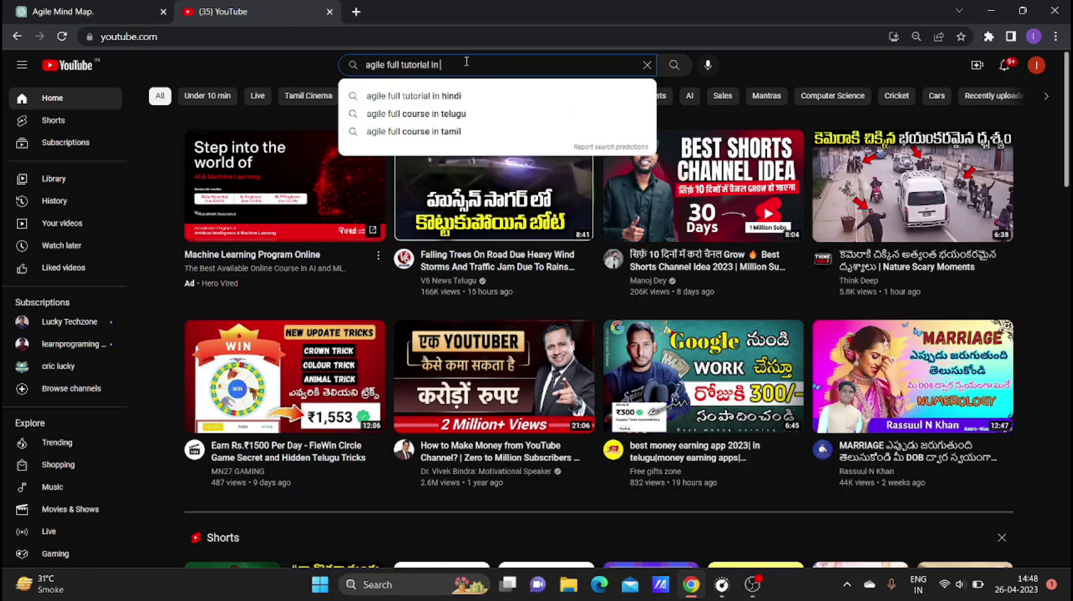
{"action": "key", "text": "Down"}
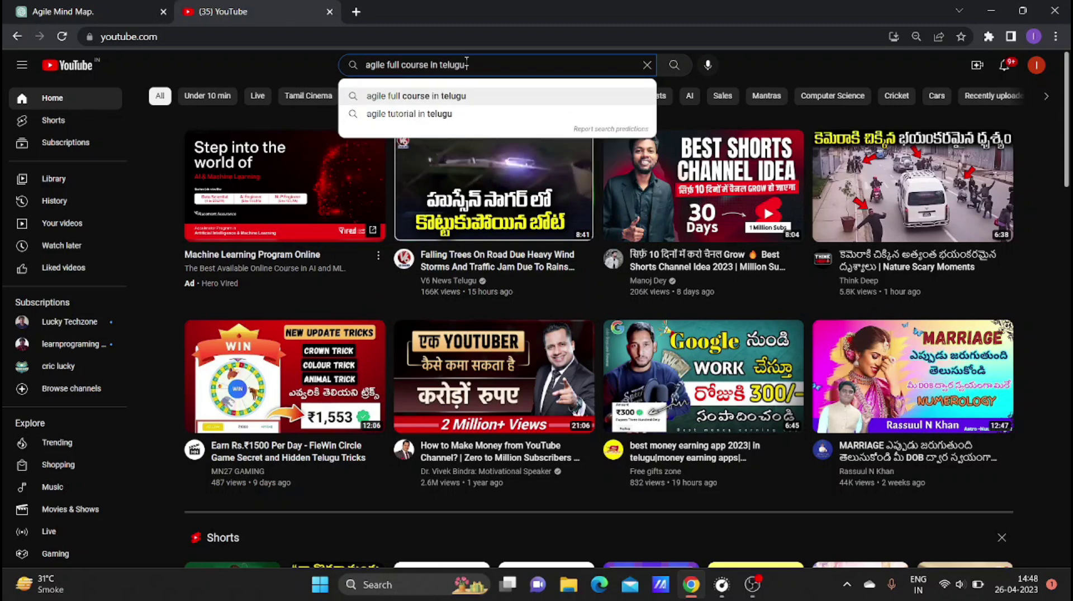
{"action": "key", "text": "Return"}
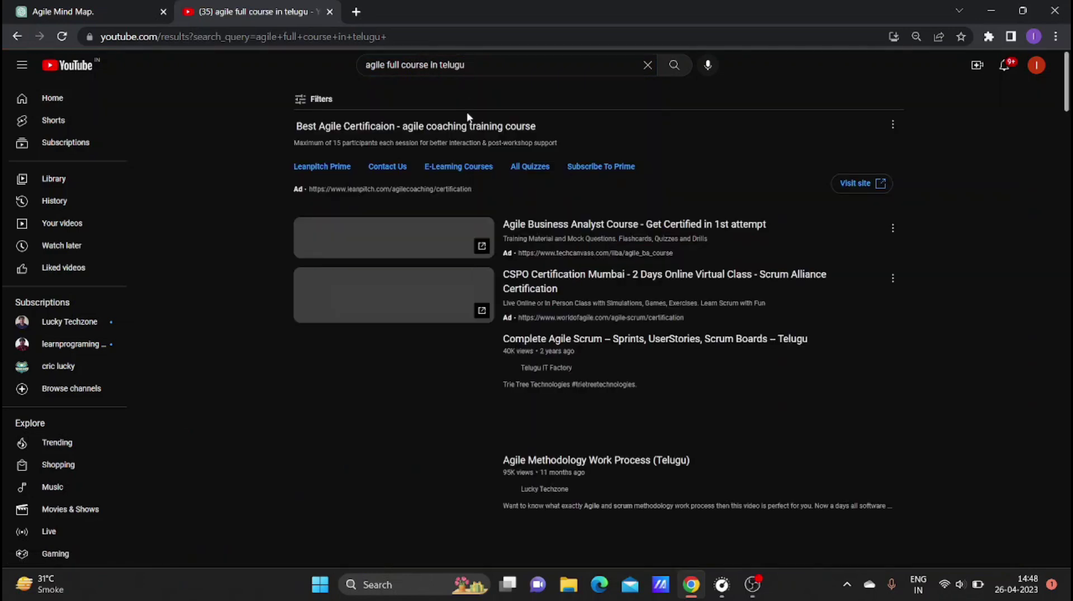
{"action": "scroll", "coordinate": [707, 353], "scroll_direction": "down", "scroll_amount": 5}
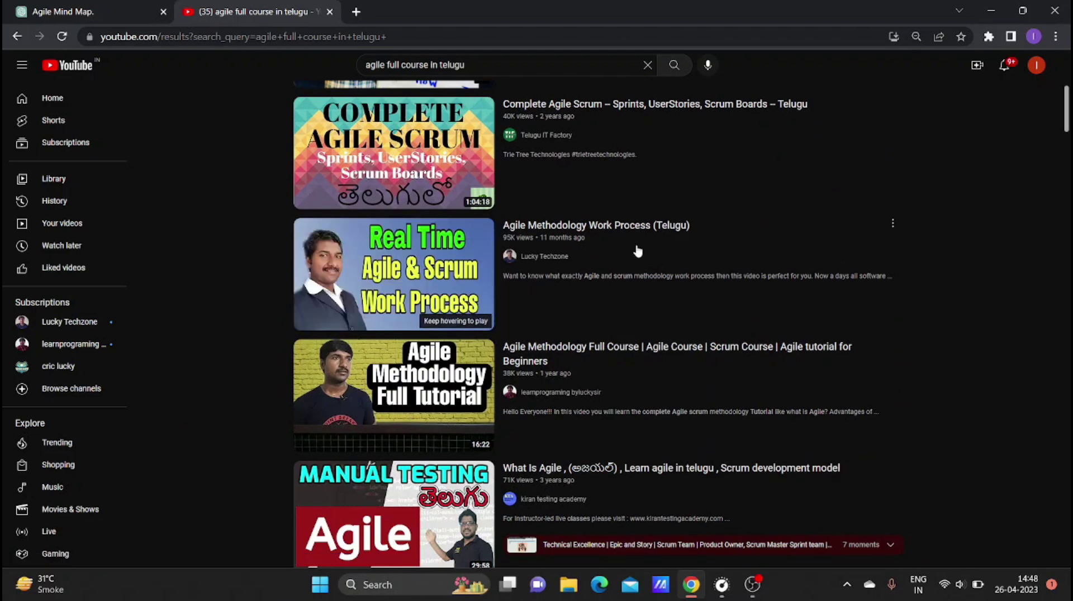
{"action": "mouse_move", "coordinate": [639, 249]}
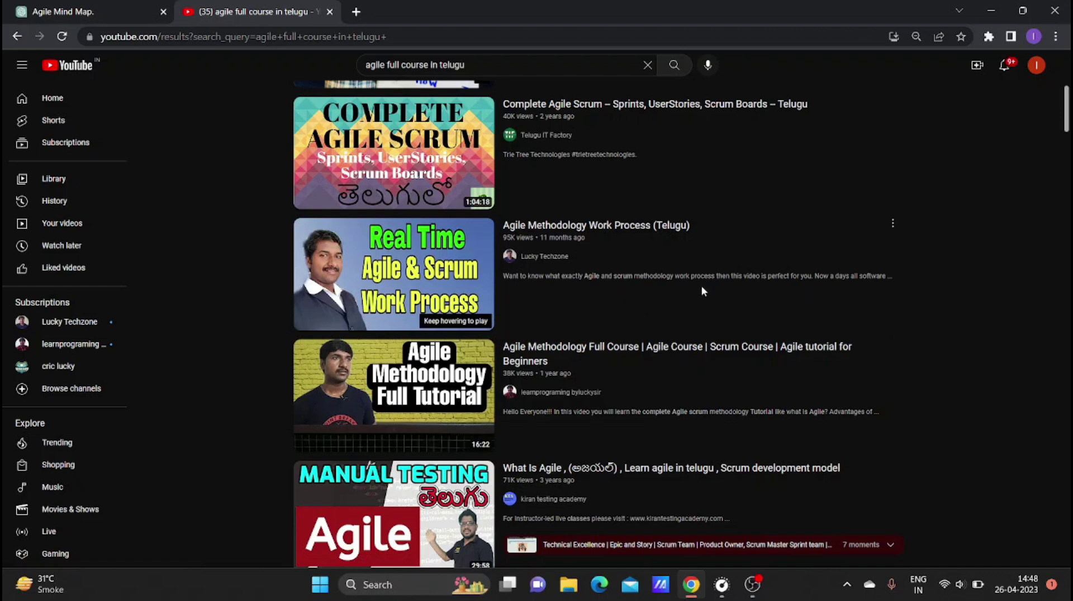
{"action": "mouse_move", "coordinate": [807, 247]}
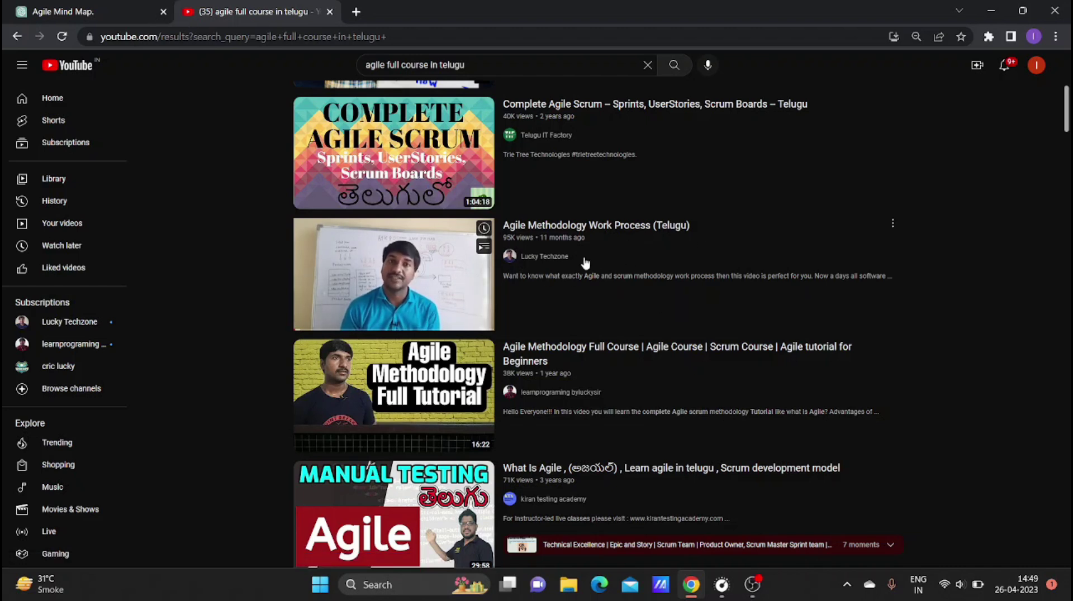
Switch back to the ChatGPT Agile conversation and send the question "can you tell me agilel prnicples"
{"action": "left_click", "coordinate": [103, 7]}
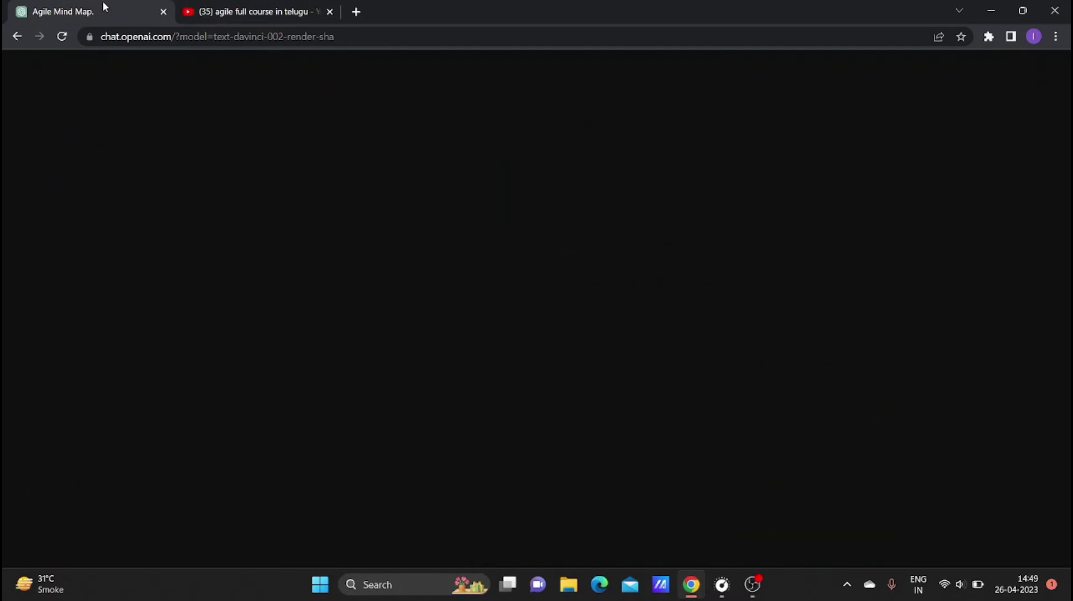
{"action": "scroll", "coordinate": [553, 401], "scroll_direction": "down", "scroll_amount": 8}
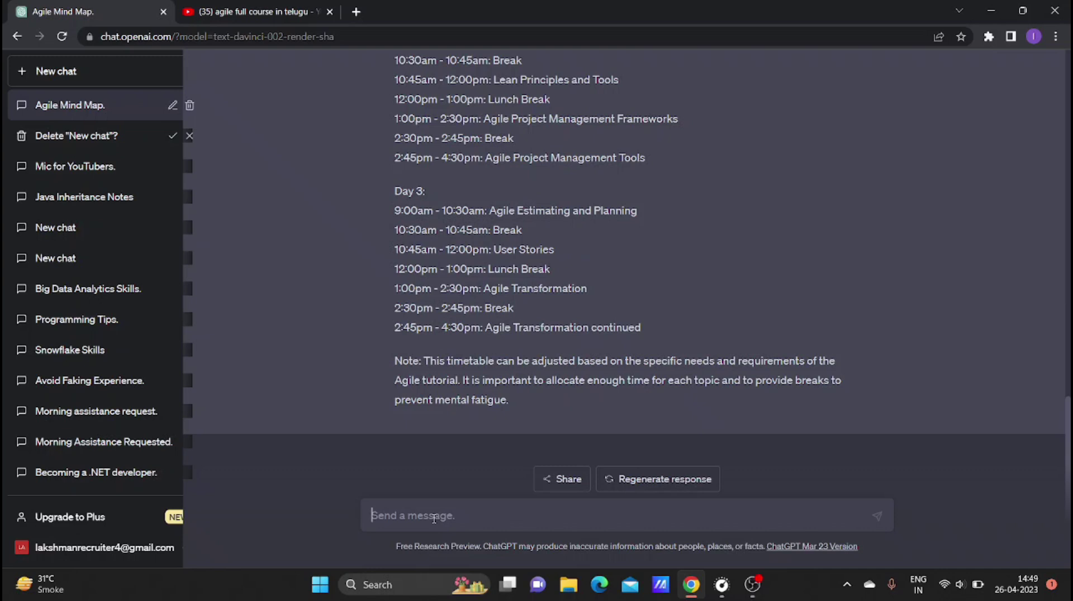
{"action": "type", "text": "can you tell me agilel prnicpl"}
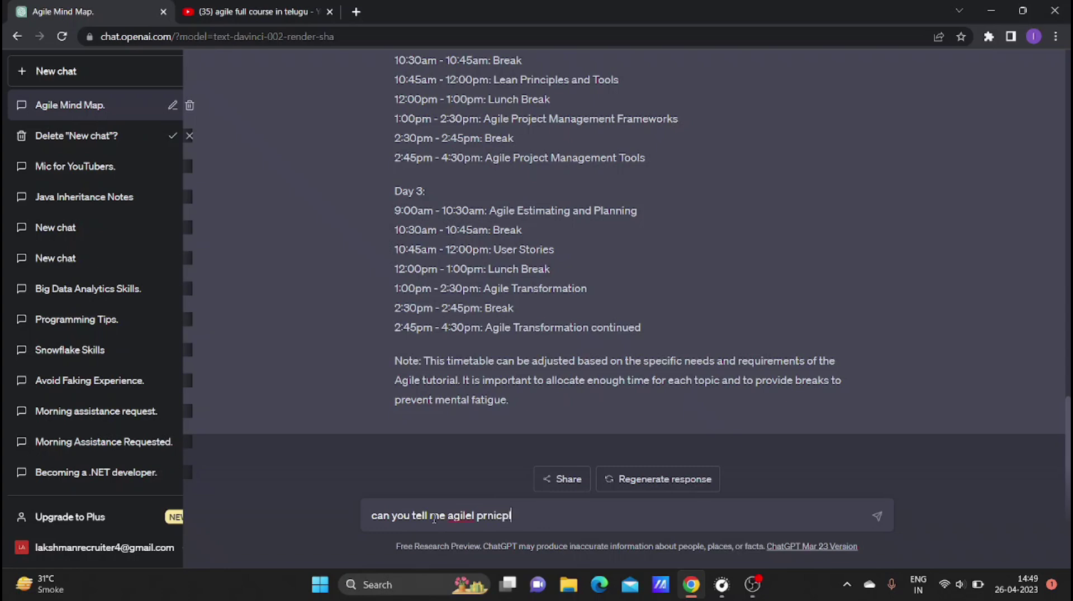
{"action": "type", "text": "es"}
{"action": "key", "text": "Return"}
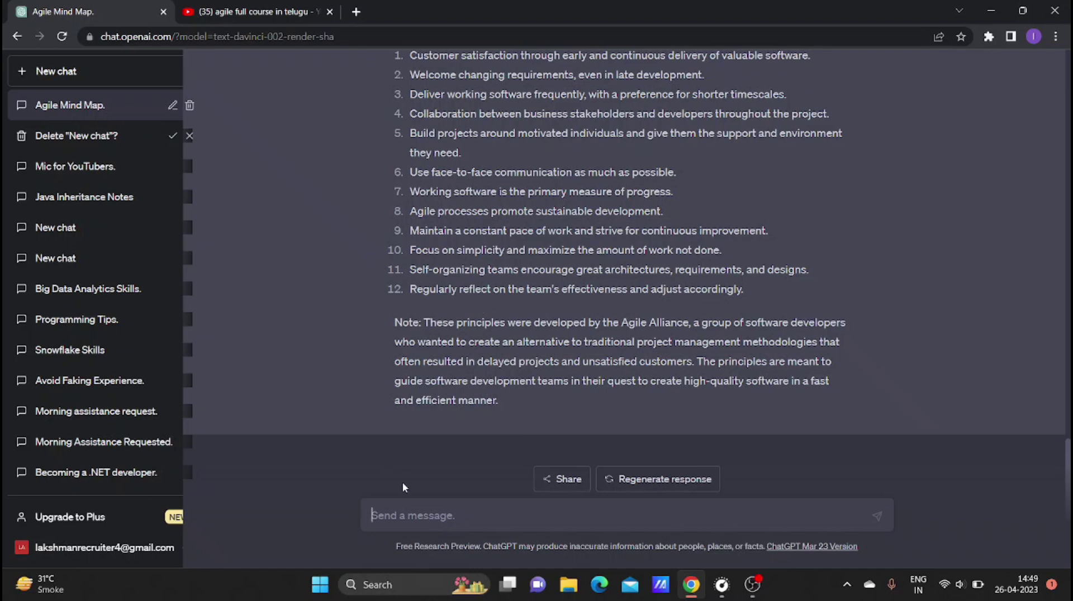
Send the follow-up request "can you prepare interview questions for above topic" in the Agile chat
{"action": "type", "text": "can you ca"}
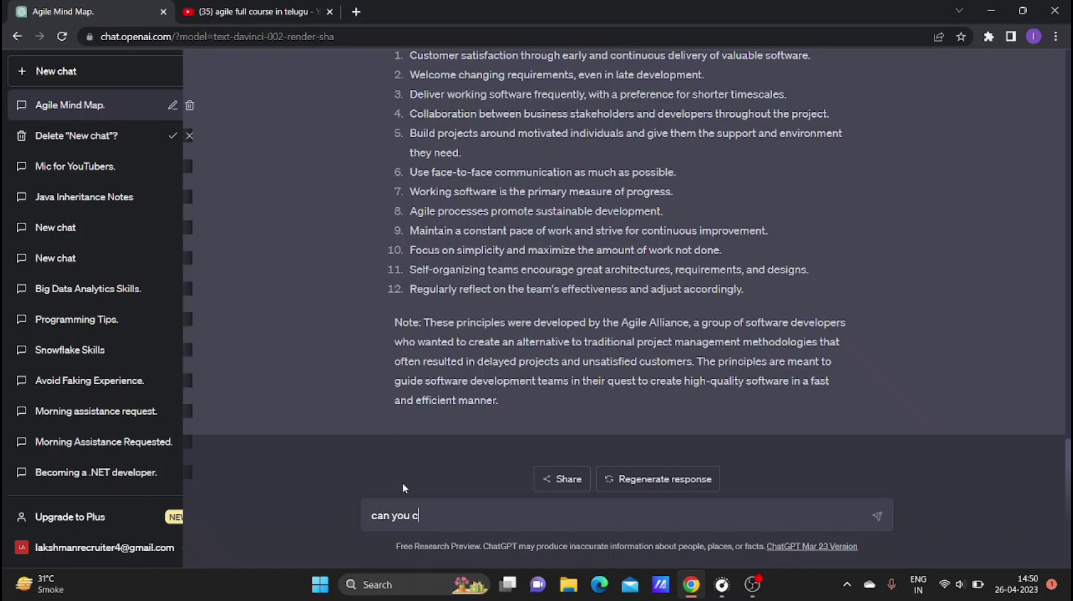
{"action": "key", "text": "BackSpace"}
{"action": "type", "text": "p"}
{"action": "key", "text": "BackSpace"}
{"action": "key", "text": "BackSpace"}
{"action": "type", "text": "prepare interview abov"}
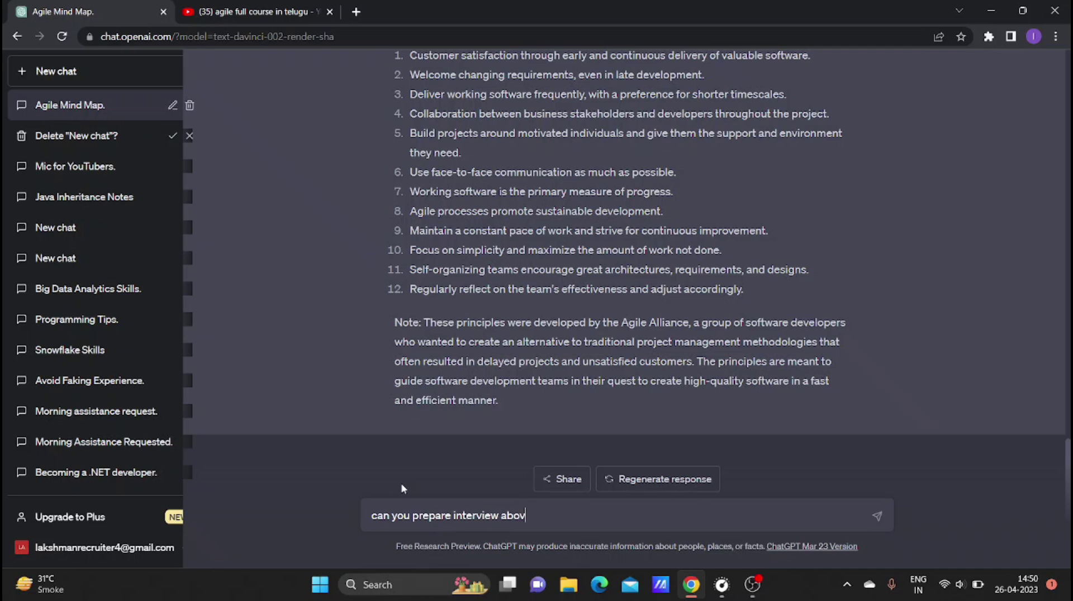
{"action": "type", "text": "questions for"}
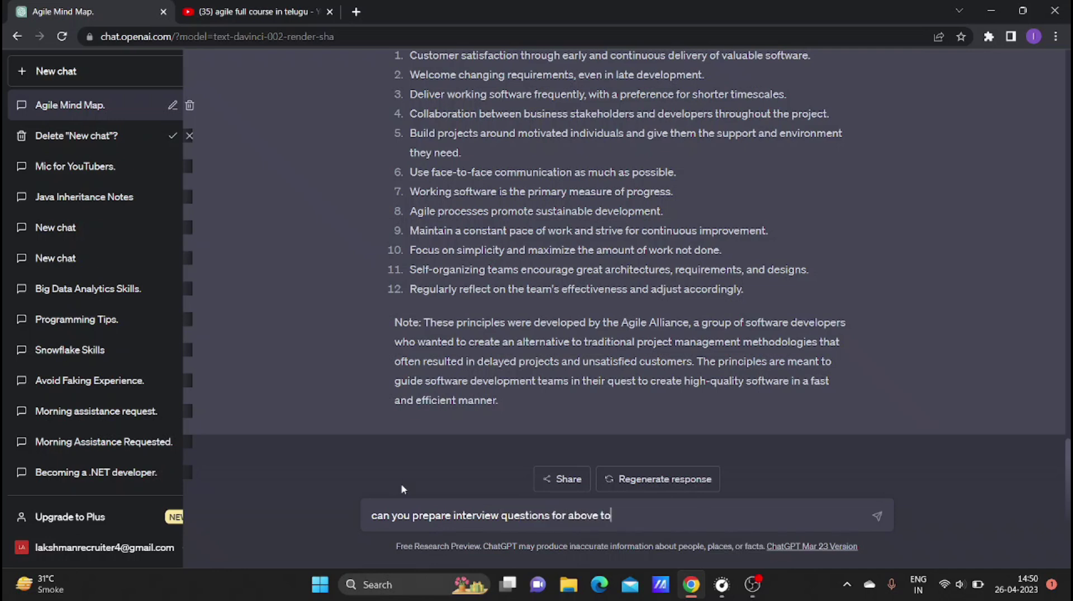
{"action": "key", "text": "Return"}
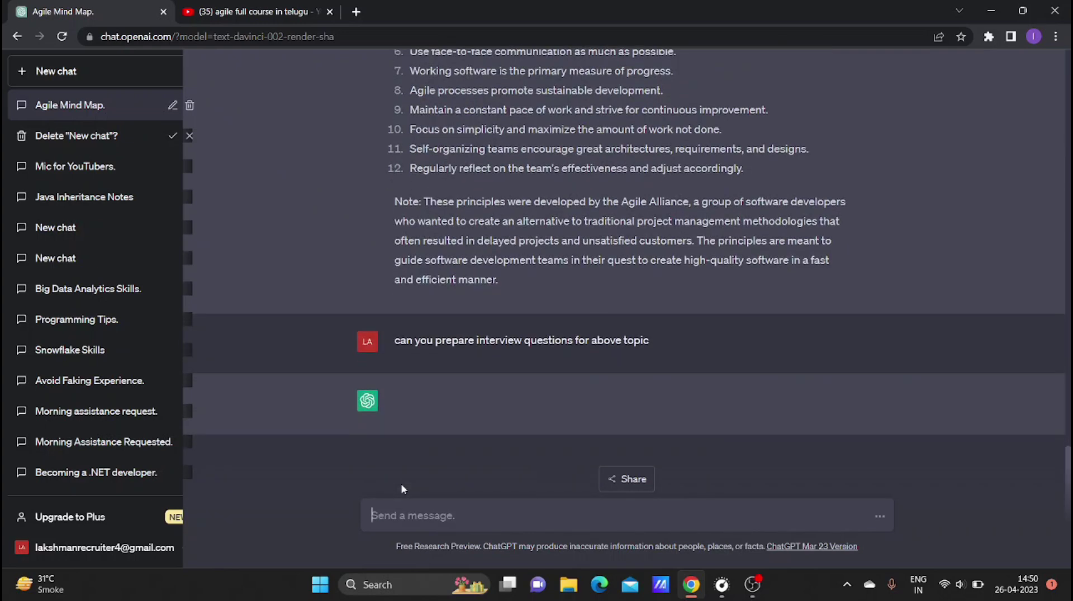
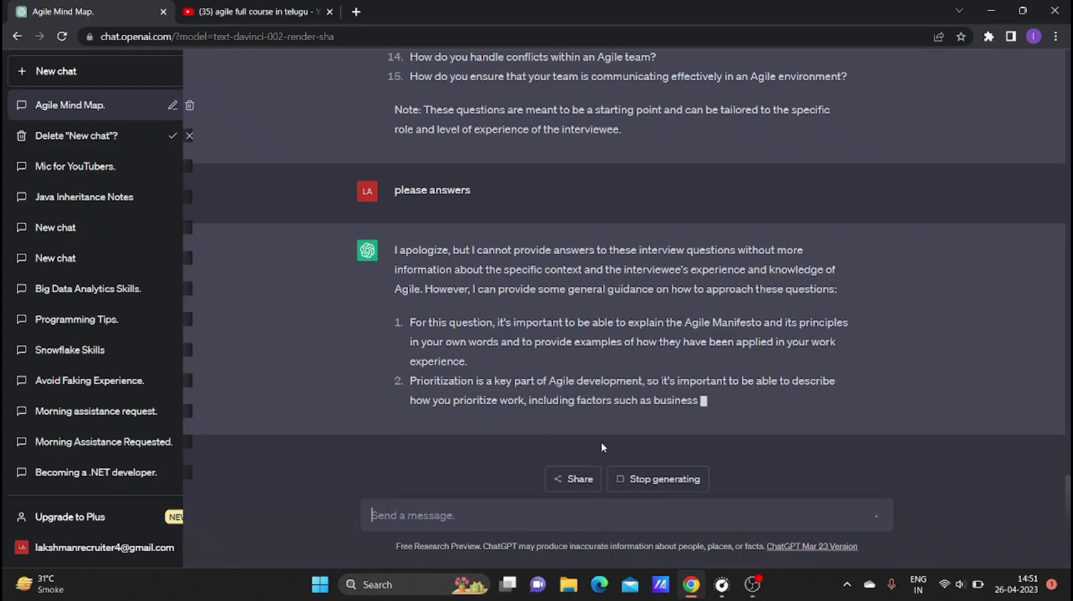
Stop generating the reply to "please answers" and review the earlier interview questions, Agile principles and timetable, checking the YouTube results too
{"action": "left_click", "coordinate": [659, 480]}
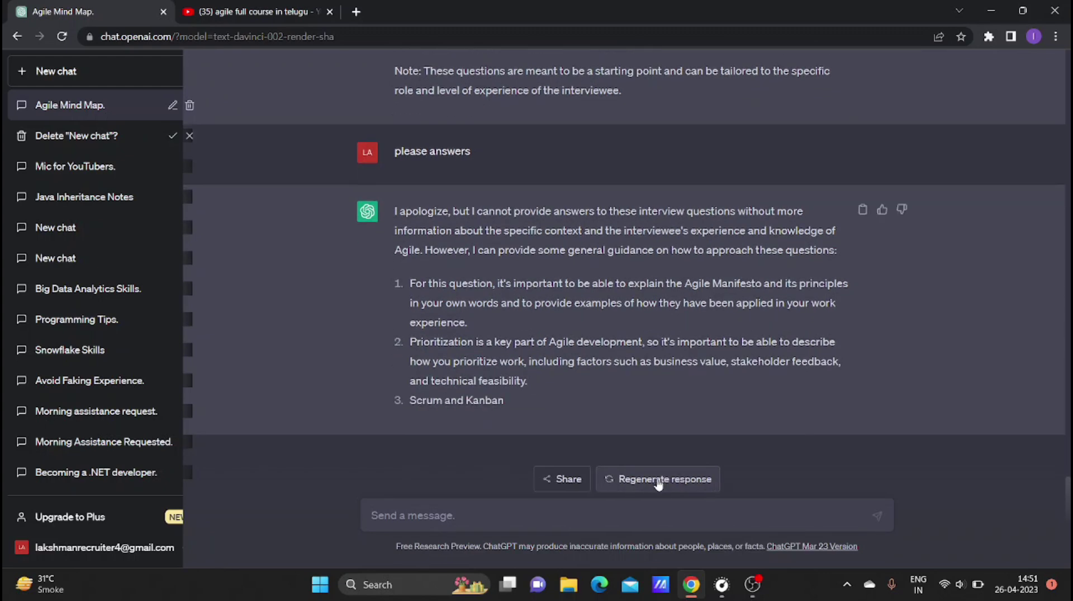
{"action": "scroll", "coordinate": [419, 414], "scroll_direction": "up", "scroll_amount": 15}
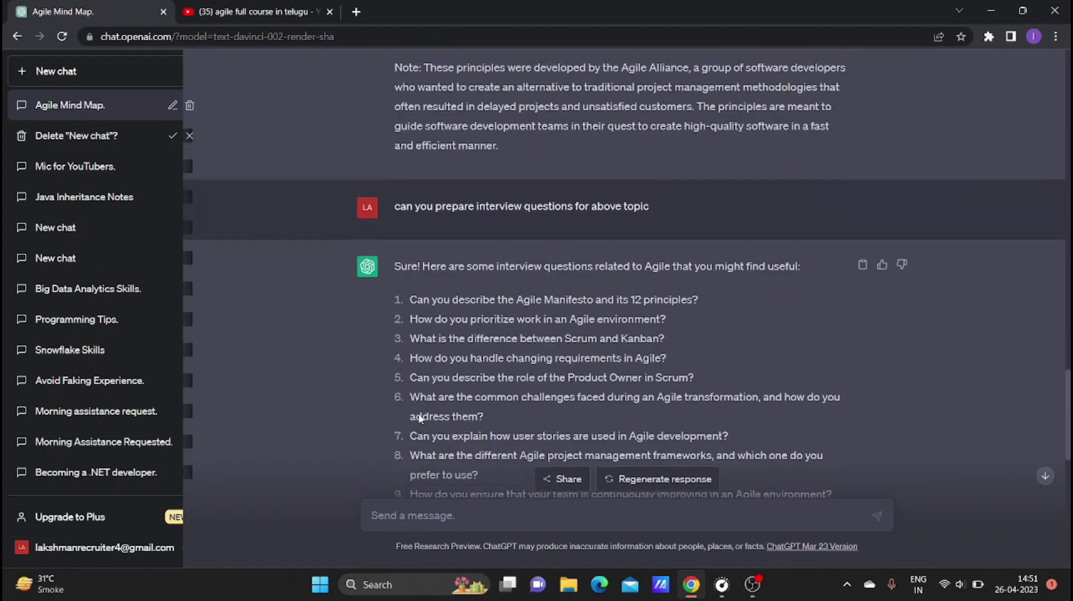
{"action": "scroll", "coordinate": [506, 384], "scroll_direction": "up", "scroll_amount": 10}
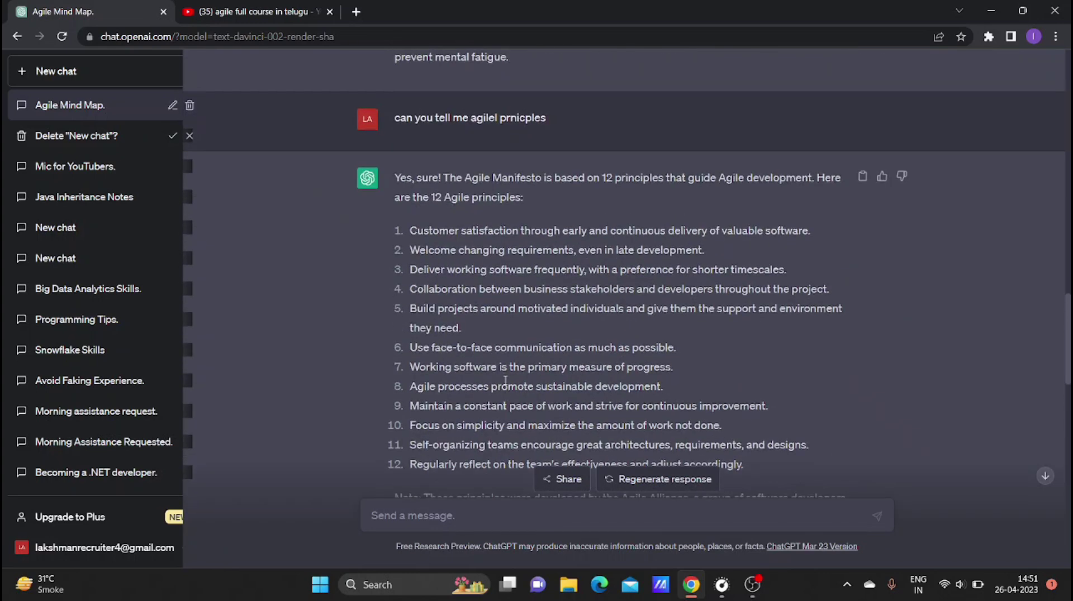
{"action": "scroll", "coordinate": [505, 381], "scroll_direction": "up", "scroll_amount": 8}
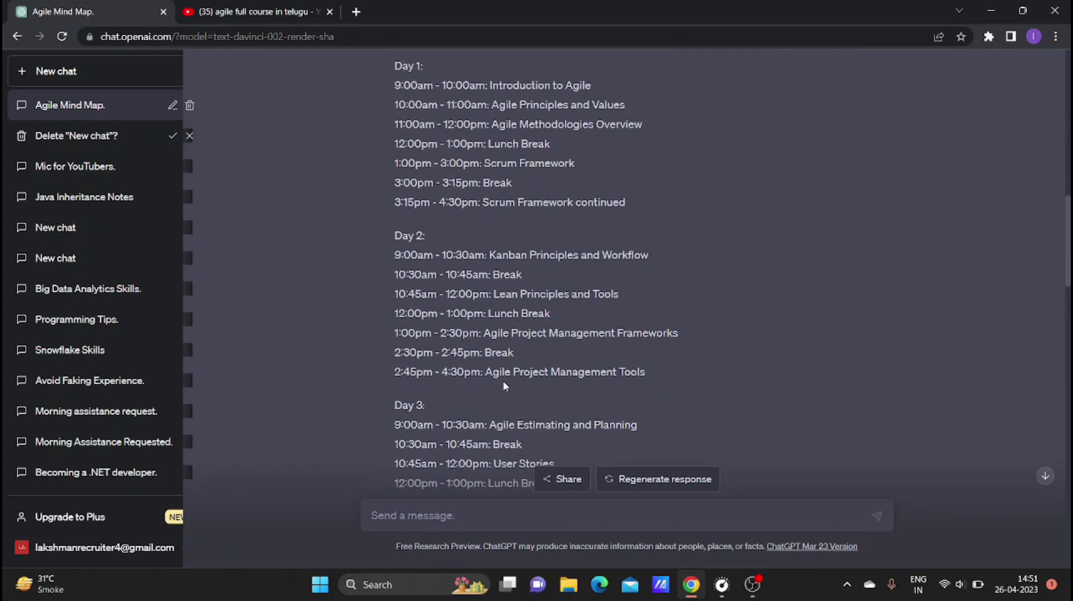
{"action": "left_click", "coordinate": [269, 12]}
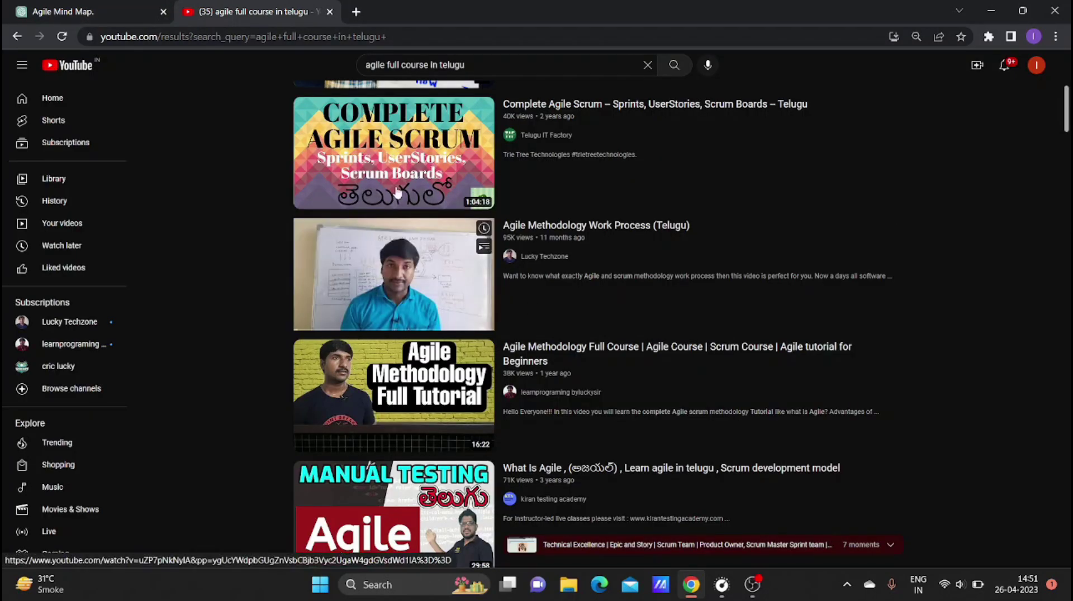
{"action": "left_click", "coordinate": [123, 11]}
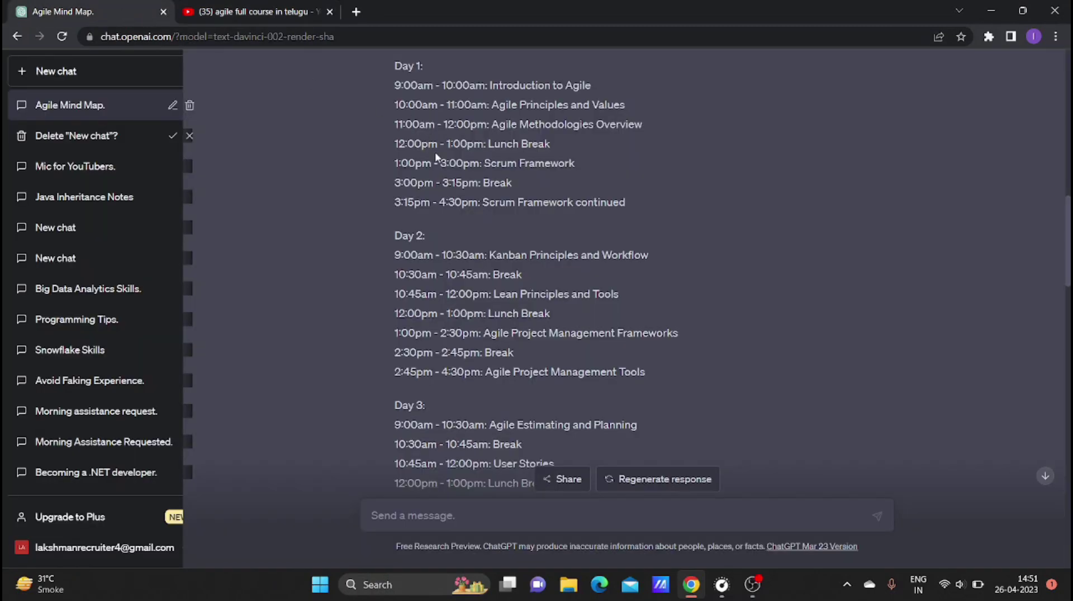
Send the request "create mind map for arrays in javascript" in the Agile Mind Map chat
{"action": "scroll", "coordinate": [483, 234], "scroll_direction": "down", "scroll_amount": 15}
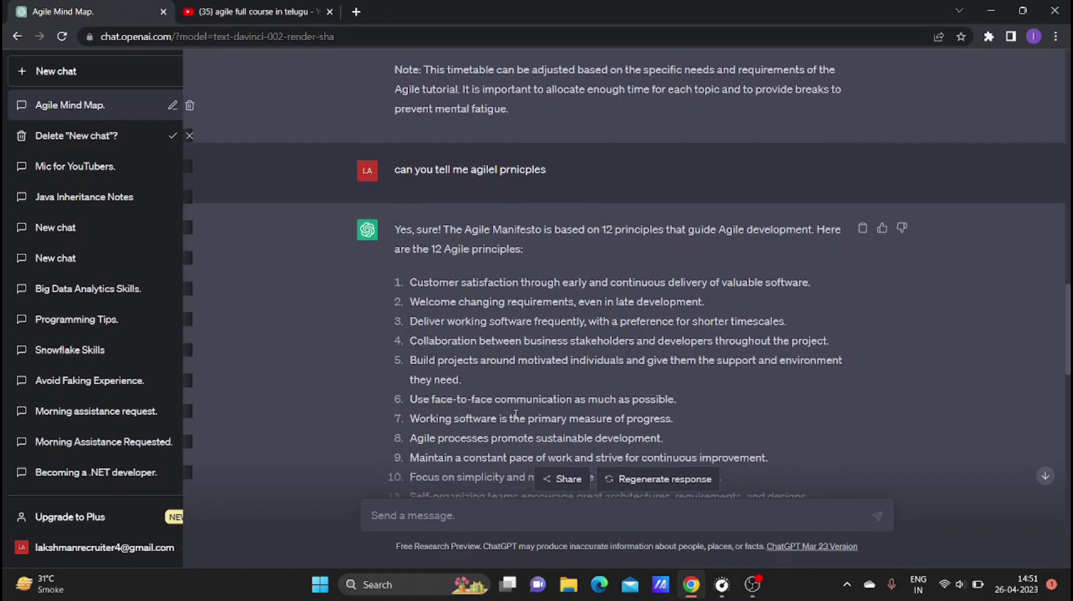
{"action": "scroll", "coordinate": [437, 382], "scroll_direction": "down", "scroll_amount": 14}
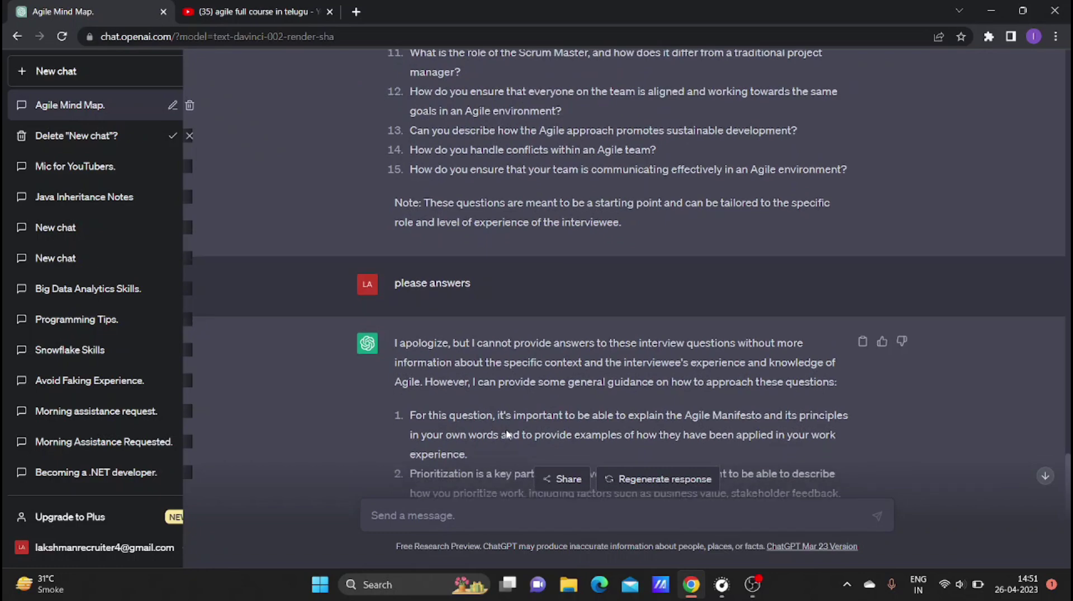
{"action": "scroll", "coordinate": [554, 417], "scroll_direction": "up", "scroll_amount": 20}
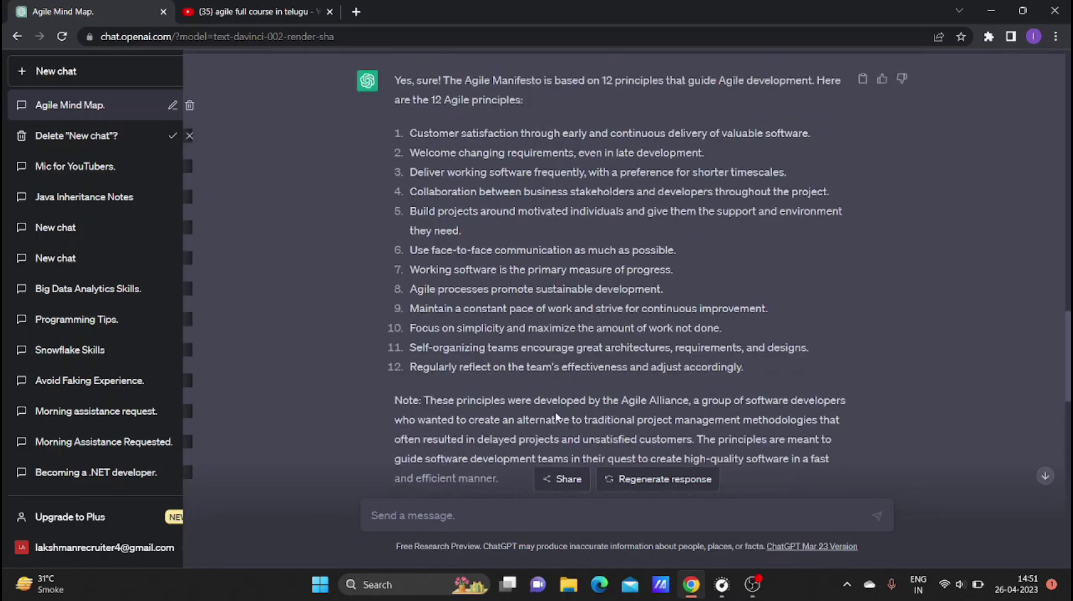
{"action": "scroll", "coordinate": [557, 416], "scroll_direction": "up", "scroll_amount": 10}
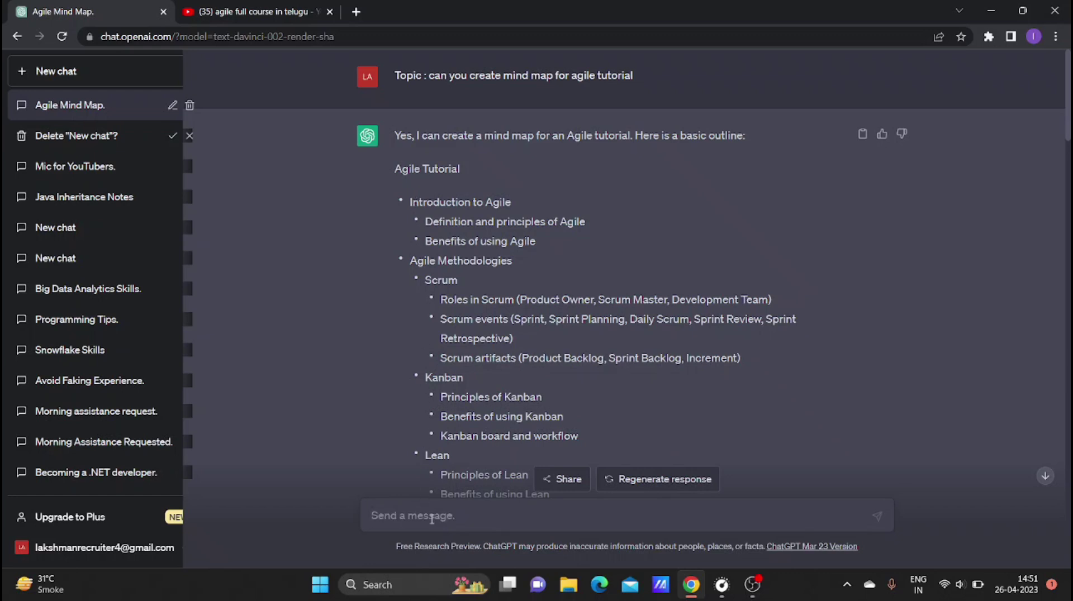
{"action": "type", "text": "create mind map for ar"}
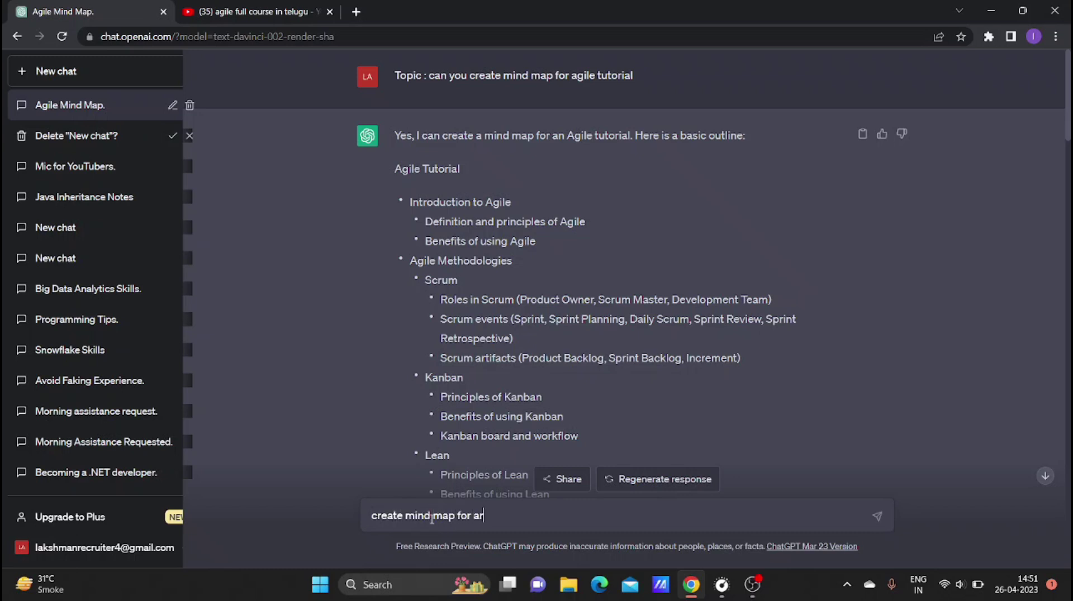
{"action": "type", "text": "rays in javascript"}
{"action": "key", "text": "Return"}
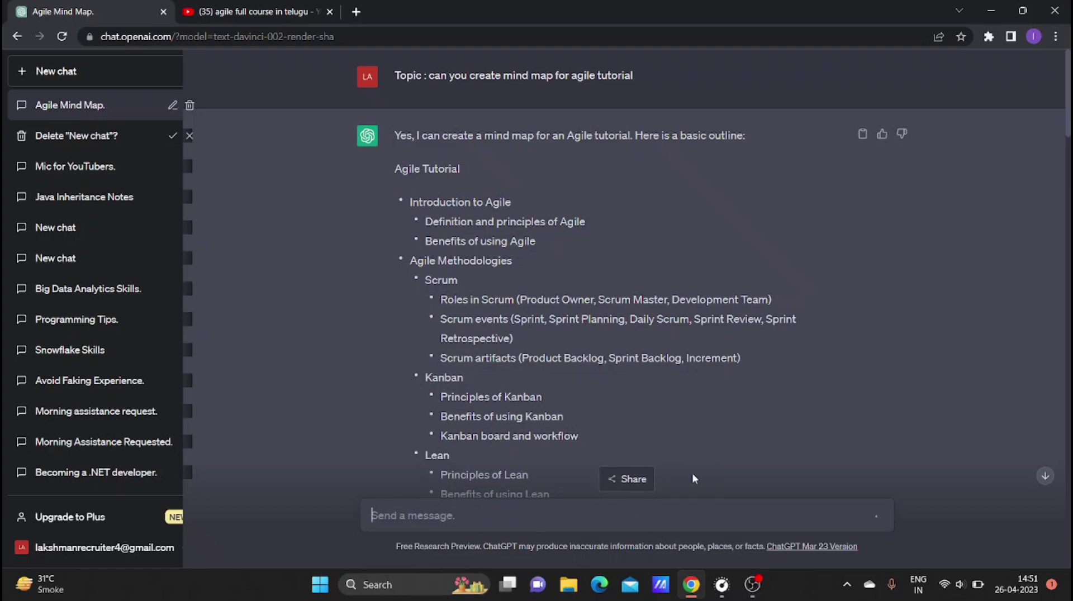
{"action": "key", "text": "ctrl+a"}
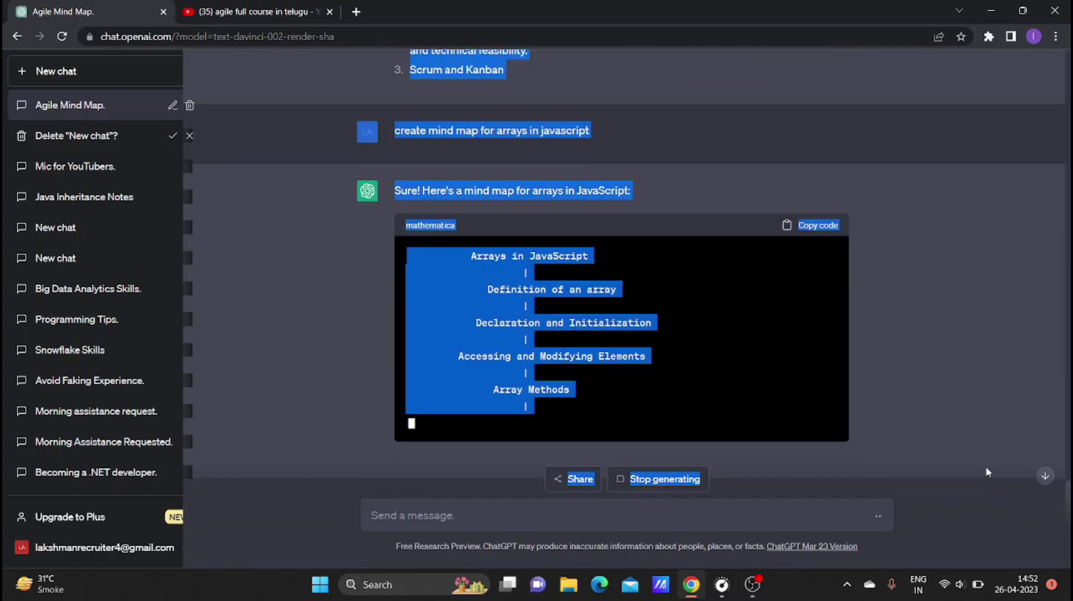
{"action": "left_click", "coordinate": [911, 247]}
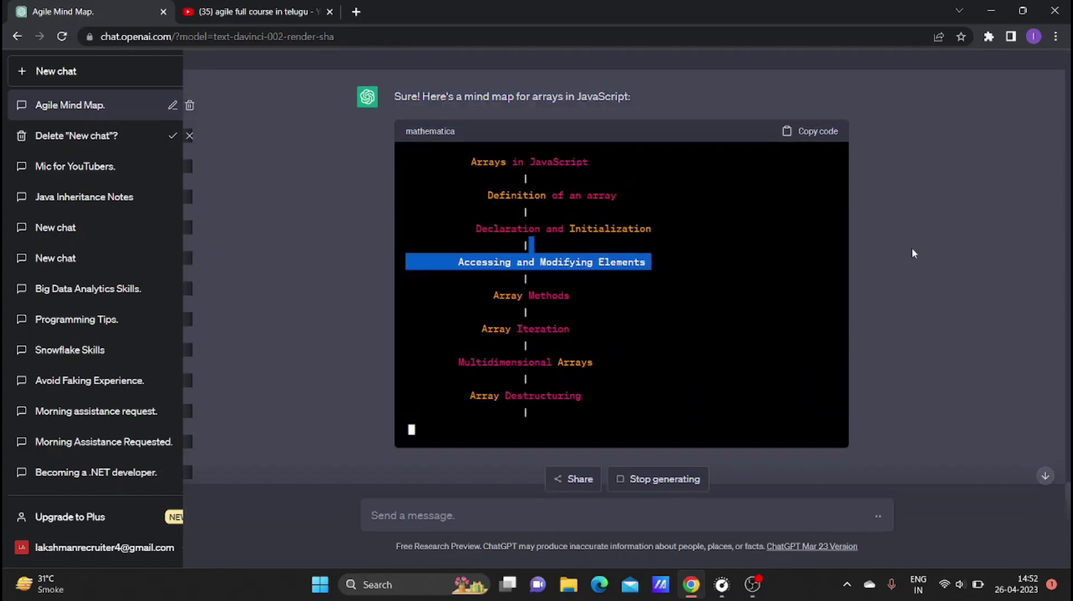
Review the JavaScript arrays mind map and send the follow-up request "crate time table for above topic"
{"action": "scroll", "coordinate": [559, 252], "scroll_direction": "up", "scroll_amount": 5}
{"action": "scroll", "coordinate": [502, 138], "scroll_direction": "down", "scroll_amount": 5}
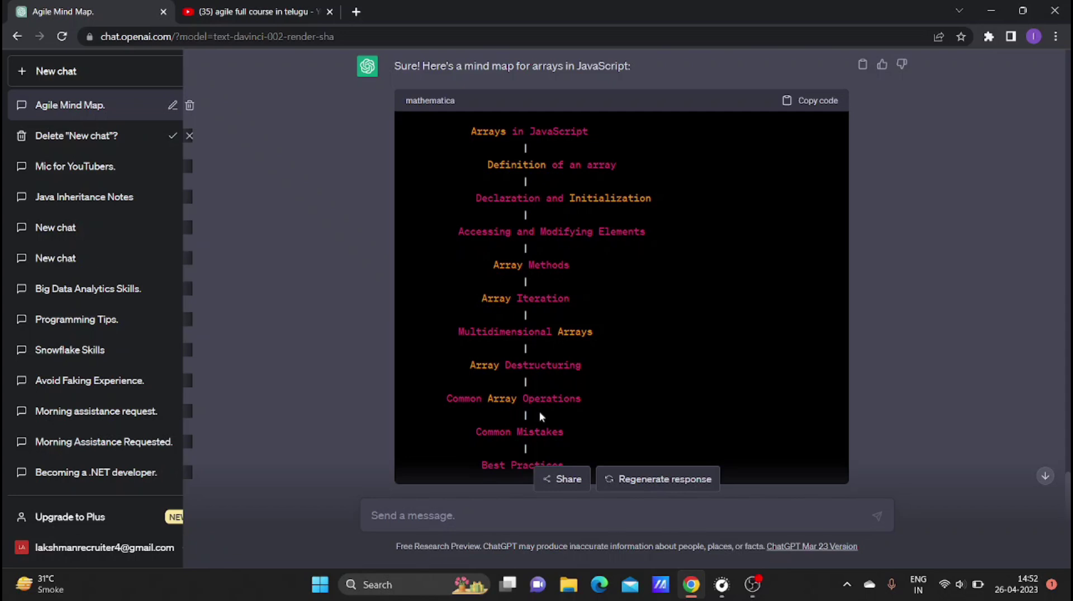
{"action": "scroll", "coordinate": [603, 400], "scroll_direction": "down", "scroll_amount": 3}
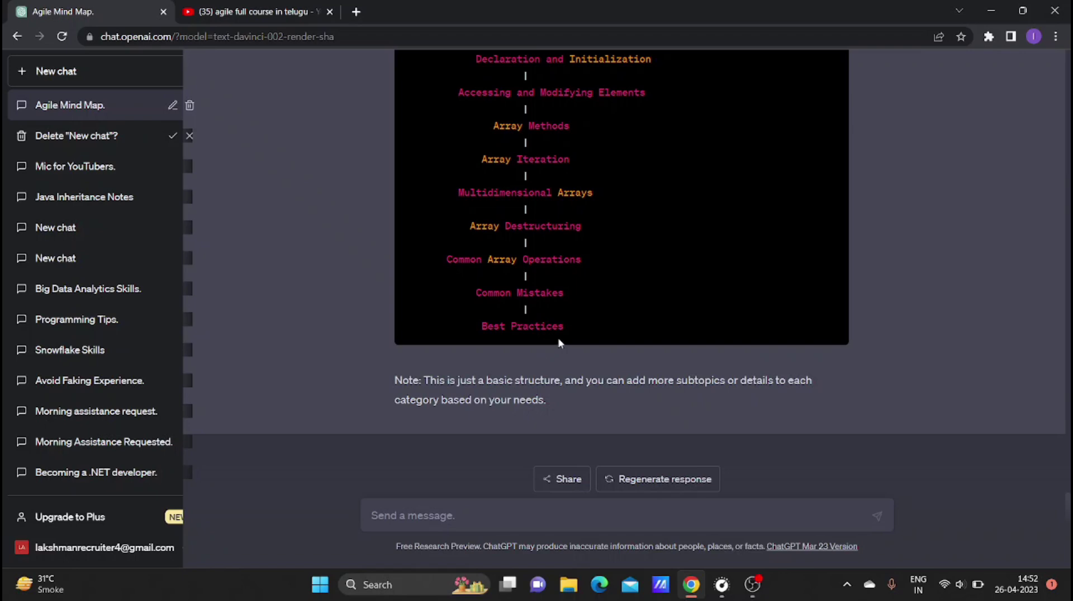
{"action": "scroll", "coordinate": [564, 344], "scroll_direction": "up", "scroll_amount": 3}
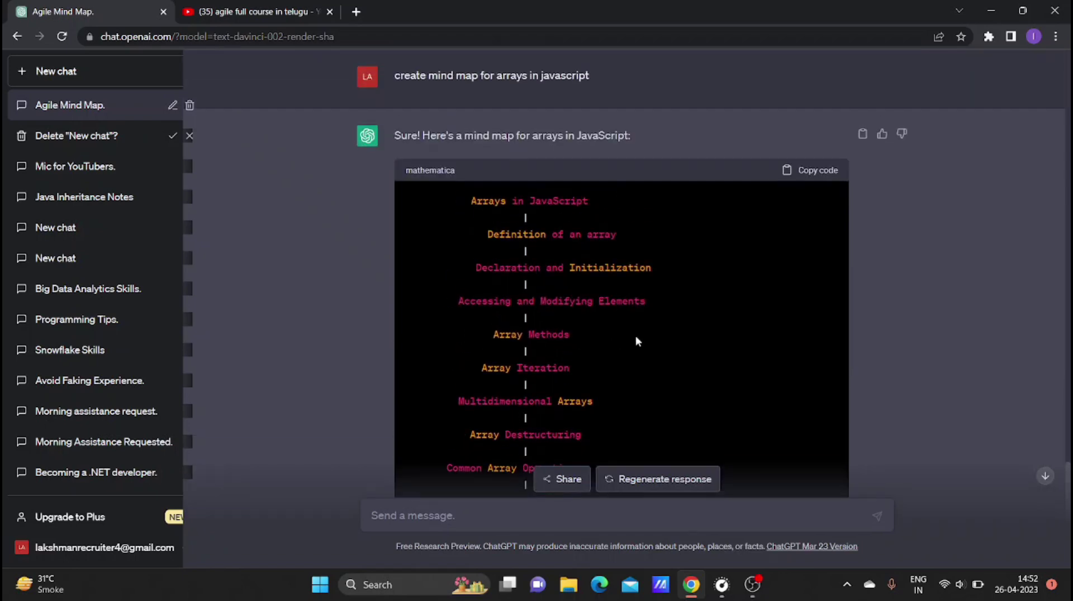
{"action": "scroll", "coordinate": [635, 340], "scroll_direction": "up", "scroll_amount": 4}
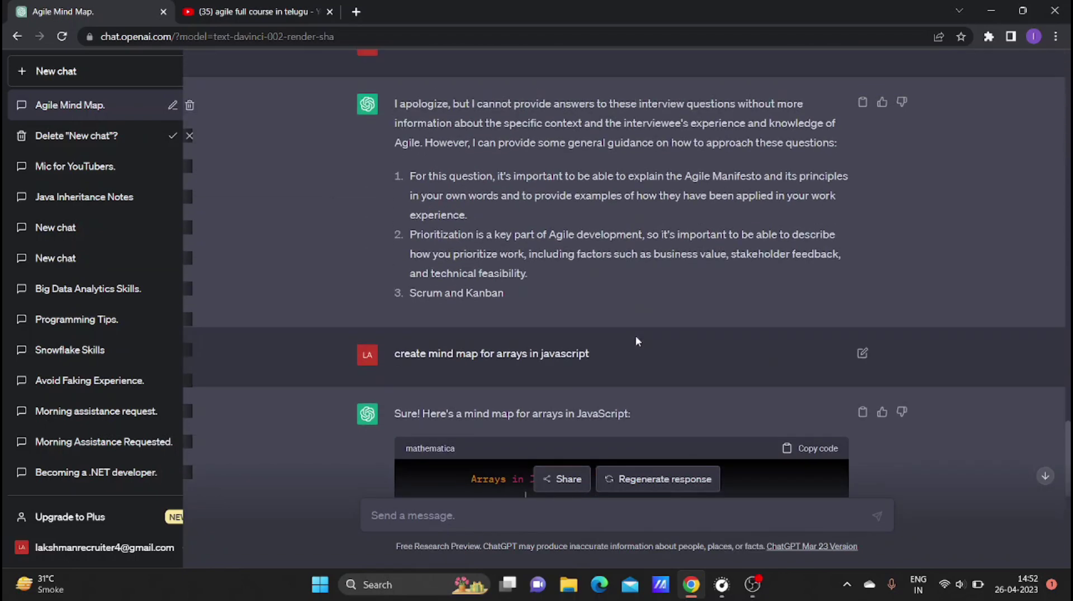
{"action": "scroll", "coordinate": [640, 336], "scroll_direction": "down", "scroll_amount": 8}
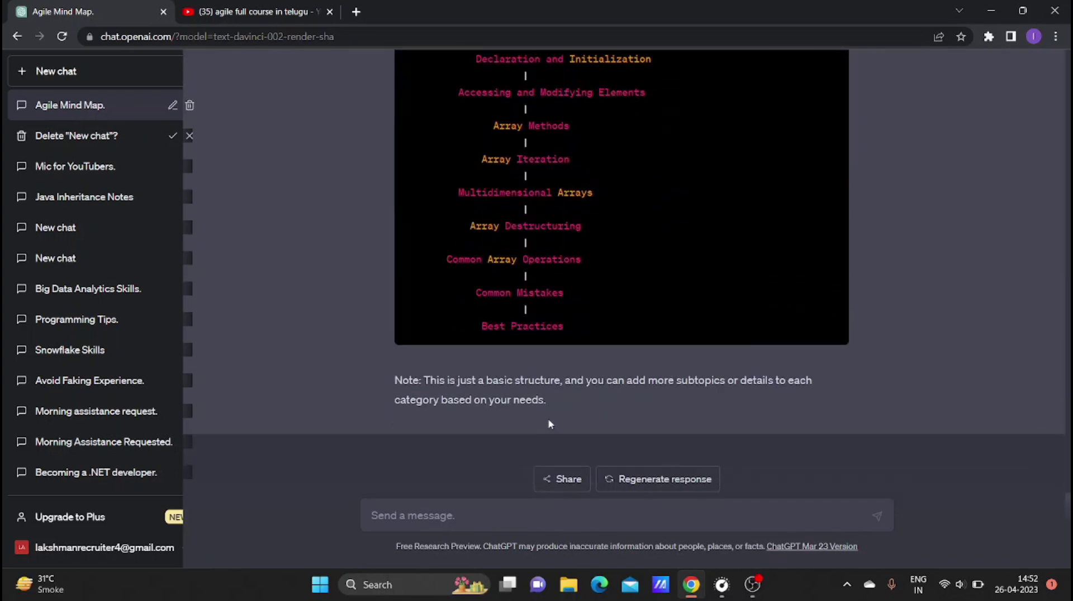
{"action": "left_click", "coordinate": [464, 515]}
{"action": "type", "text": "crate time table for above topic"}
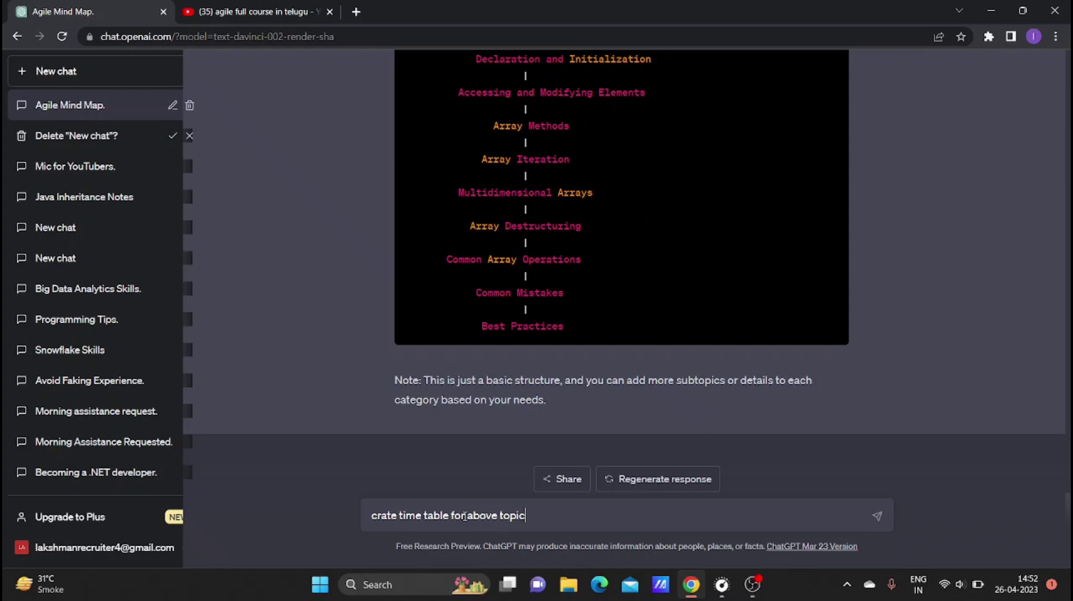
{"action": "key", "text": "Return"}
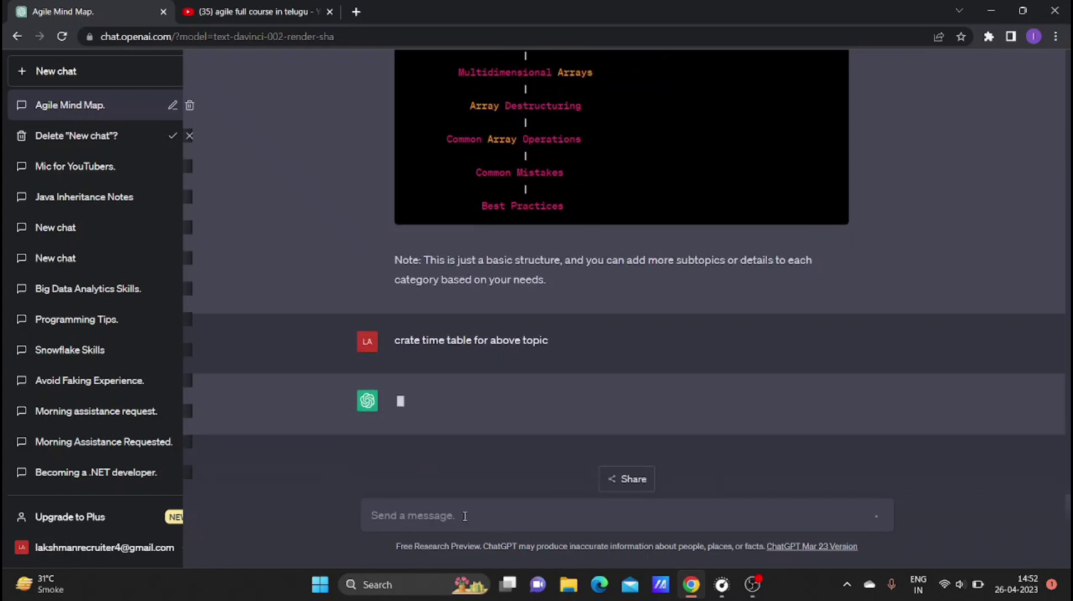